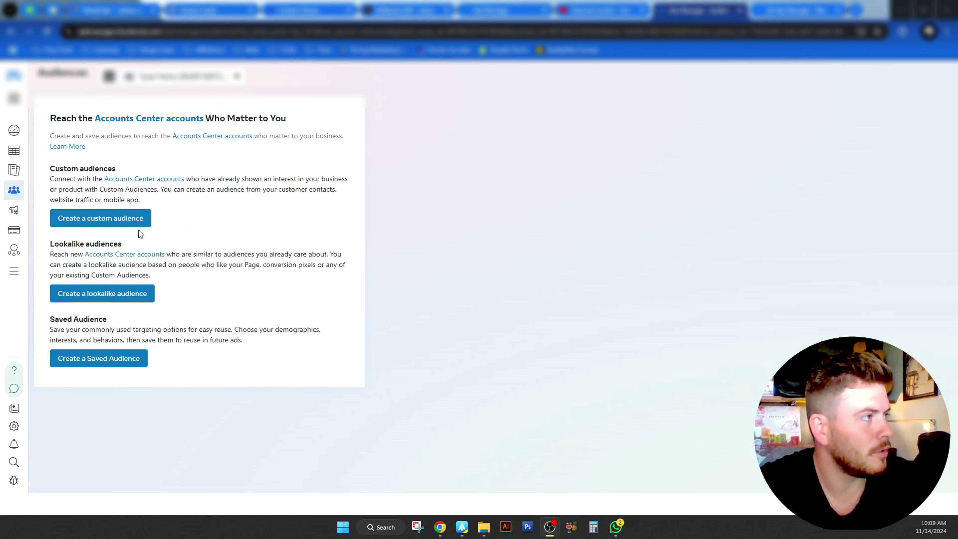
# - Open the All tools overview, then close it to return to Audiences
pyautogui.moveTo(8, 281)
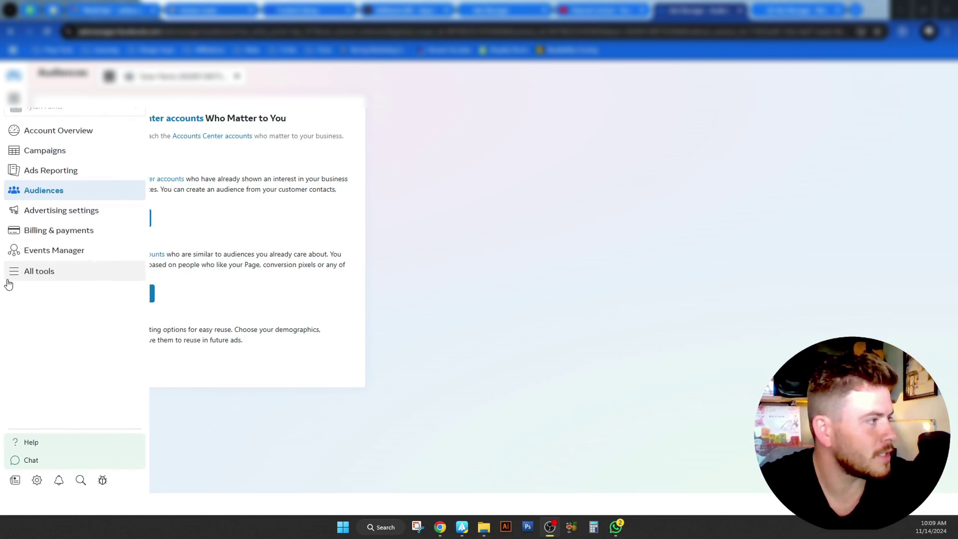
pyautogui.click(46, 278)
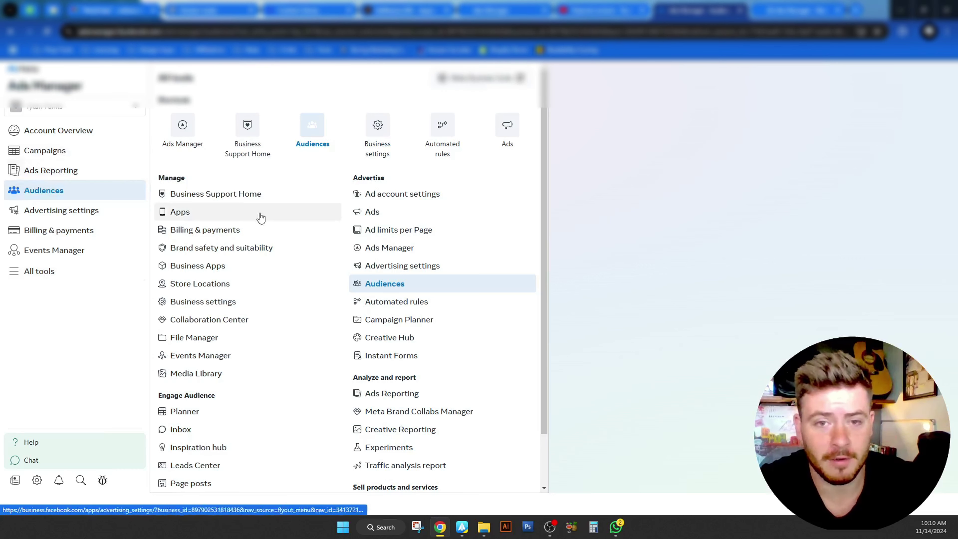
pyautogui.click(599, 153)
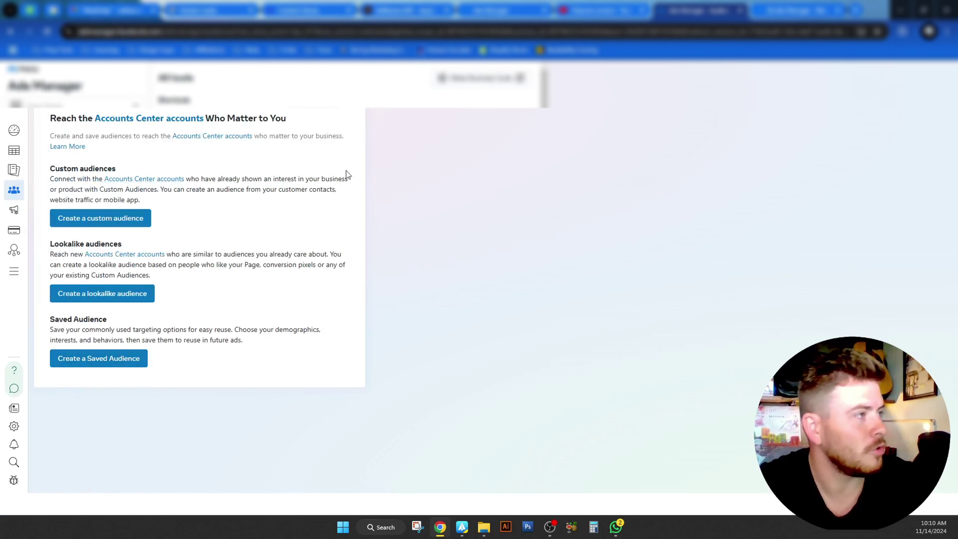
# - Highlight the audience-type descriptions, including Custom audiences, then clear the selection
pyautogui.moveTo(49, 117); pyautogui.dragTo(398, 415)
pyautogui.click(486, 280)
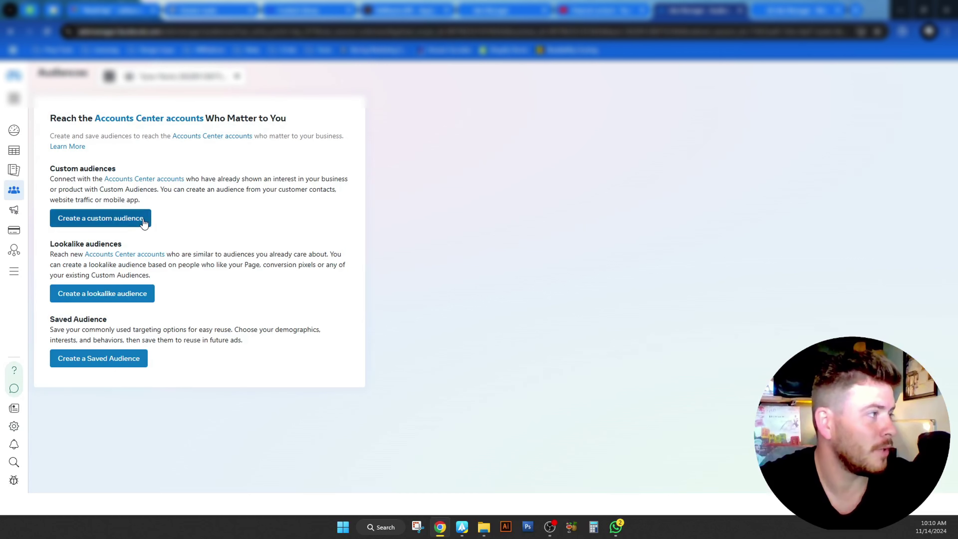
pyautogui.moveTo(51, 169); pyautogui.dragTo(312, 201)
pyautogui.click(253, 217)
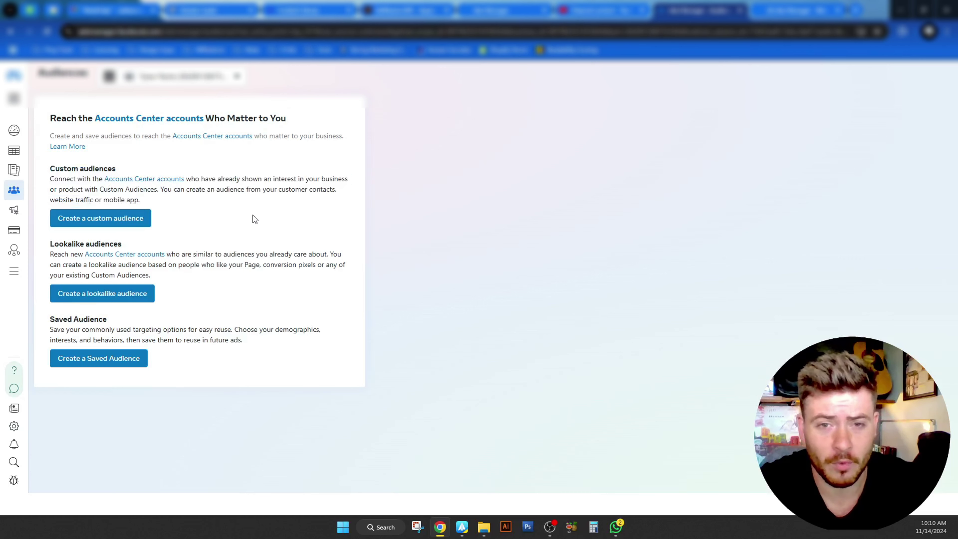
pyautogui.click(144, 224)
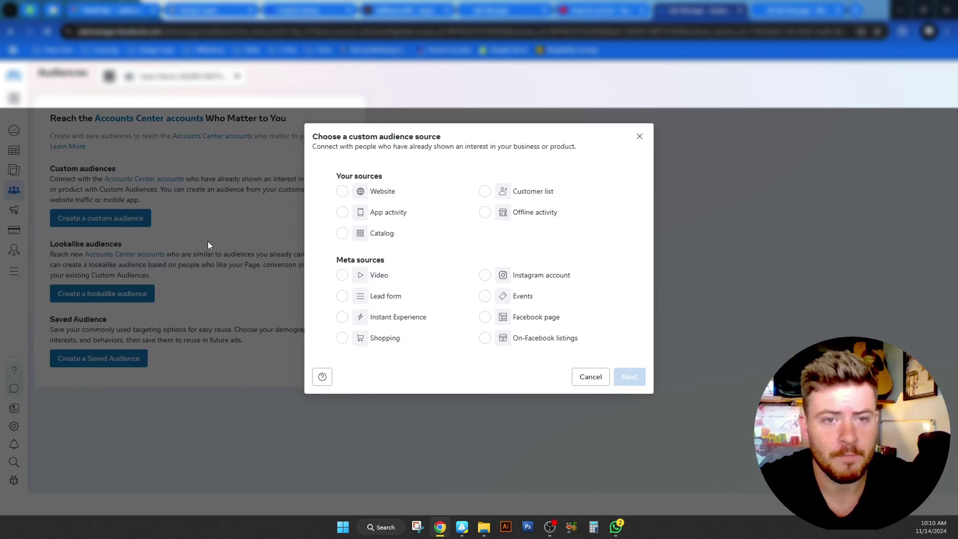
pyautogui.moveTo(319, 140); pyautogui.dragTo(602, 153)
pyautogui.click(609, 171)
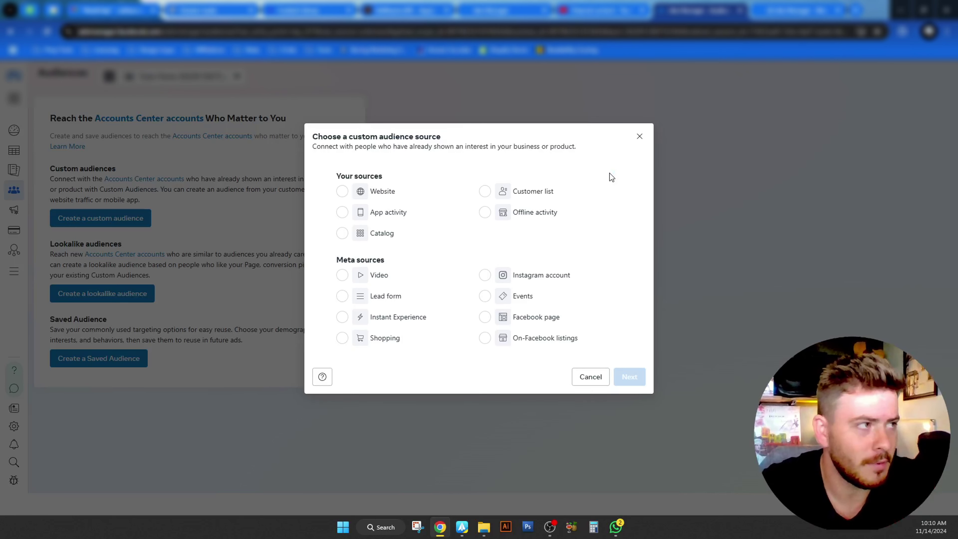
pyautogui.moveTo(338, 177); pyautogui.dragTo(424, 175)
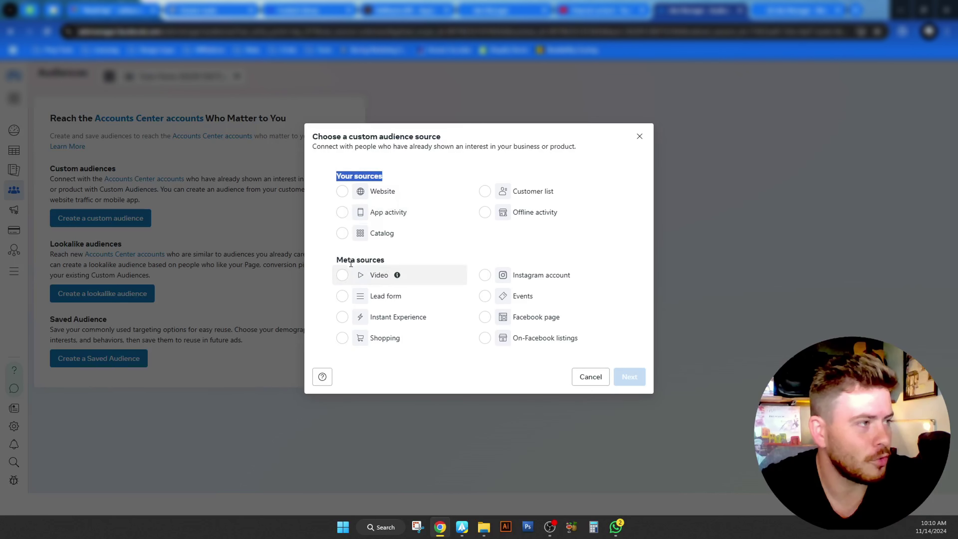
pyautogui.moveTo(337, 260); pyautogui.dragTo(426, 262)
pyautogui.click(426, 262)
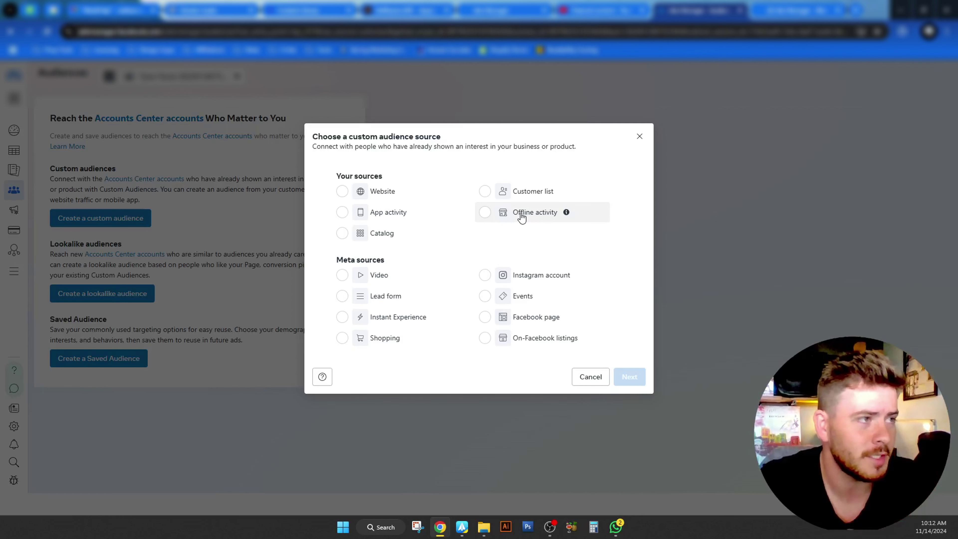
# - Show the info tooltip beside Offline activity in the custom audience source dialog
pyautogui.moveTo(567, 213)
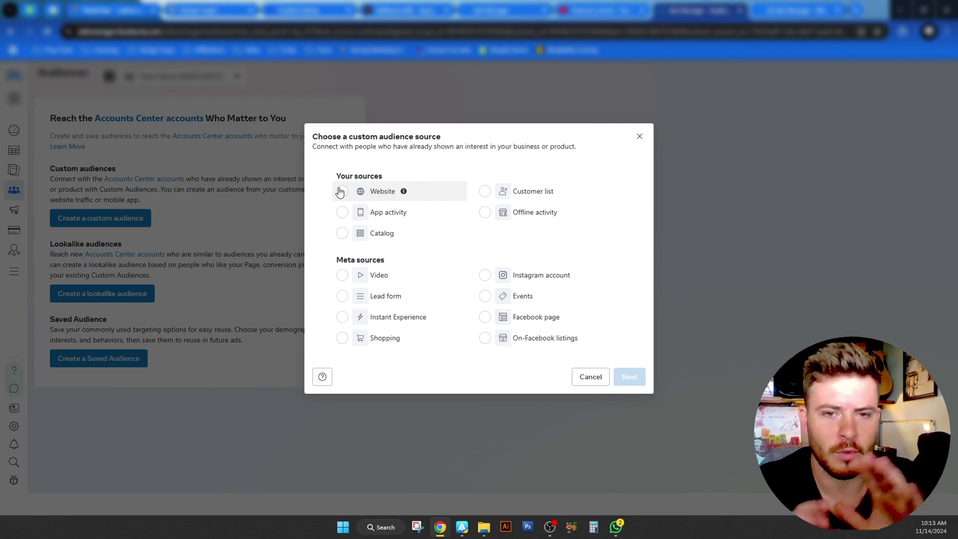
# - Select Website under Your sources in the Choose a custom audience source dialog
pyautogui.click(341, 191)
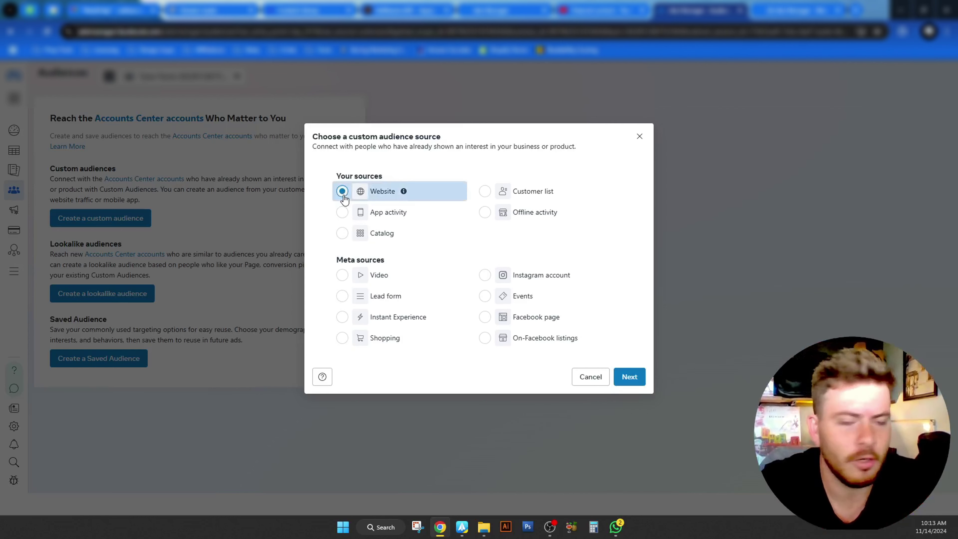
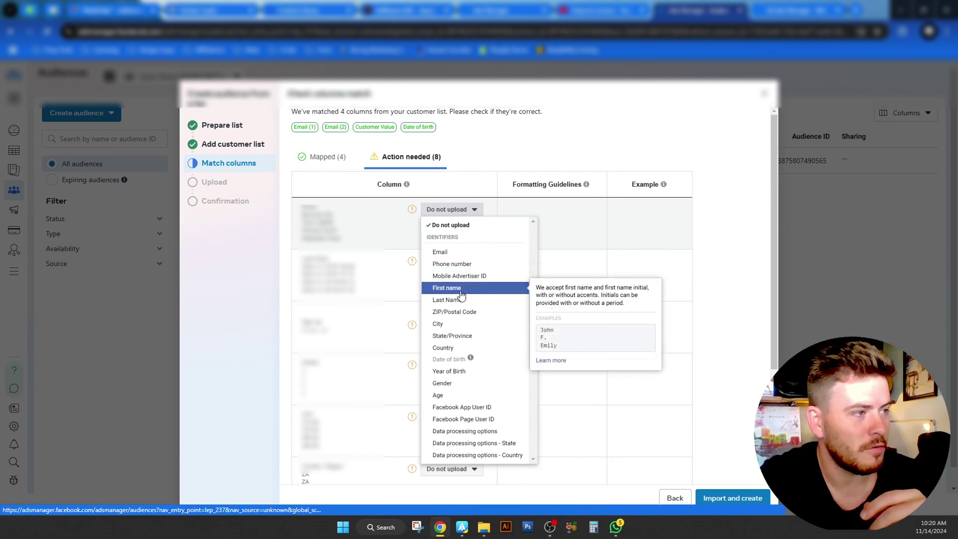
# - Map a column to First name, leave the first unmatched column unmapped, and check the Orders column
pyautogui.click(464, 291)
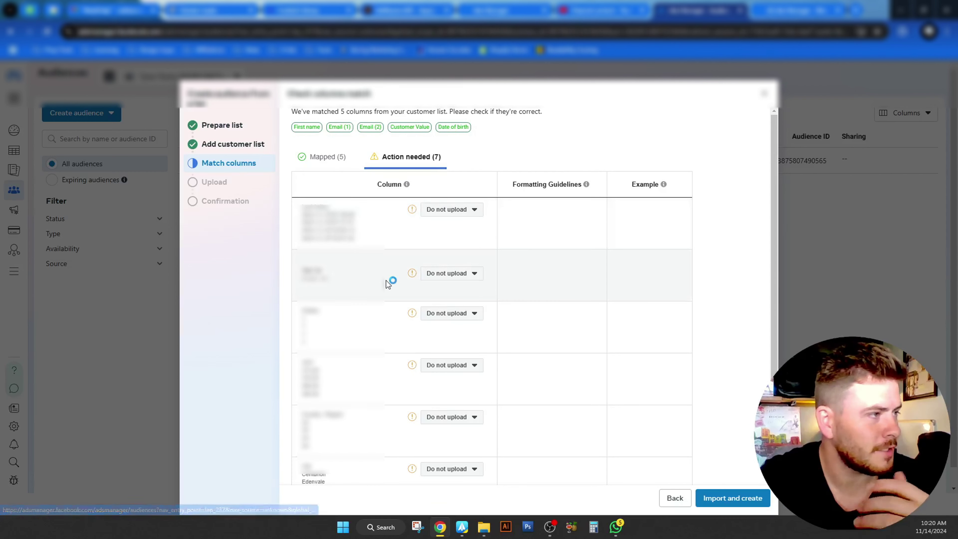
pyautogui.click(451, 209)
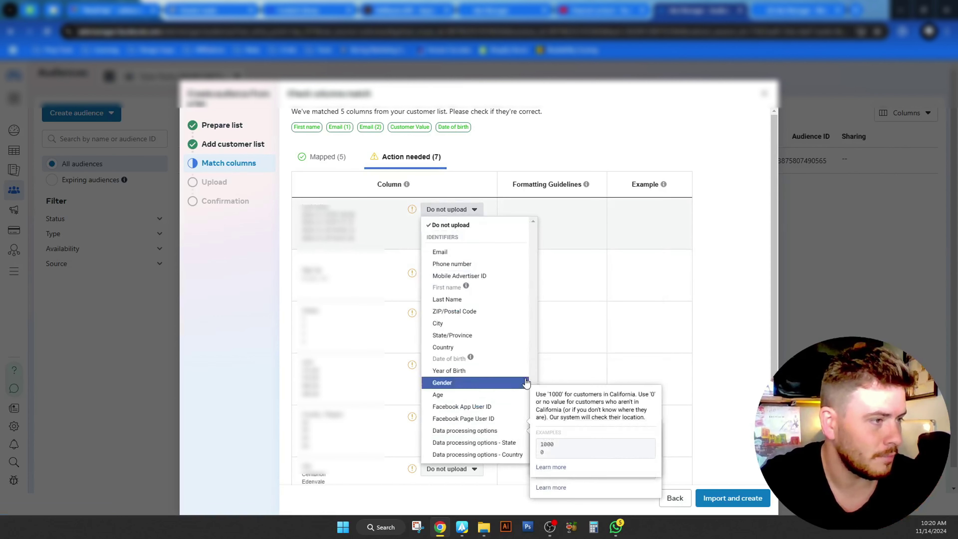
pyautogui.click(716, 268)
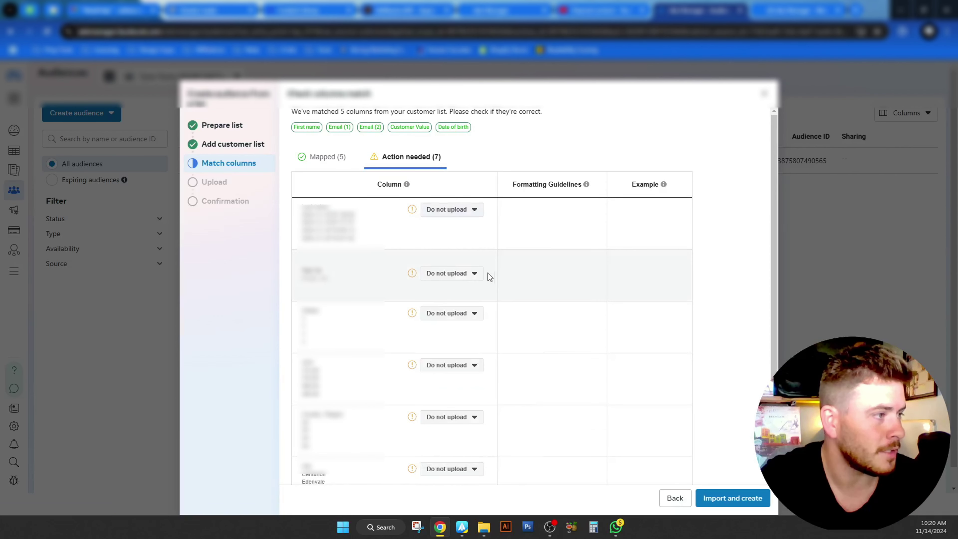
pyautogui.scroll(-3, 744, 274)
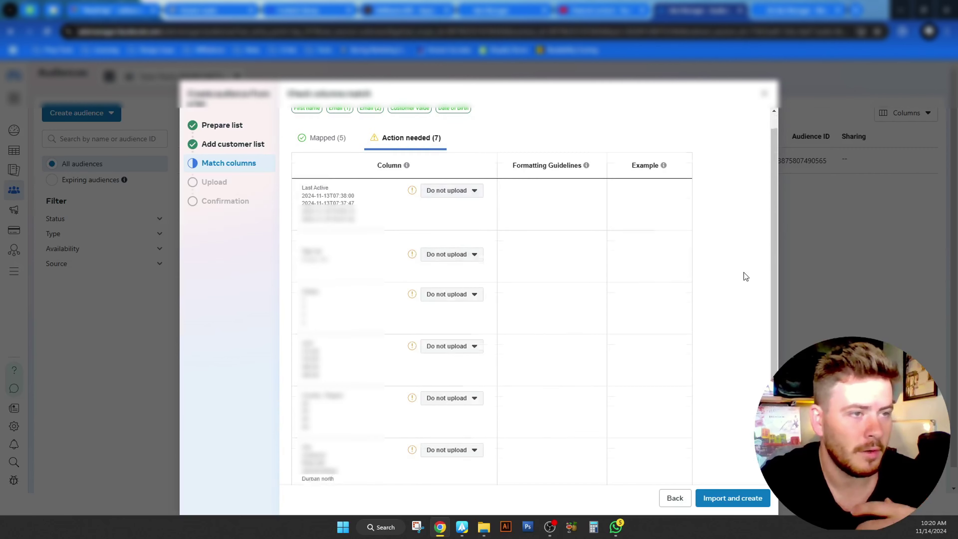
pyautogui.click(462, 207)
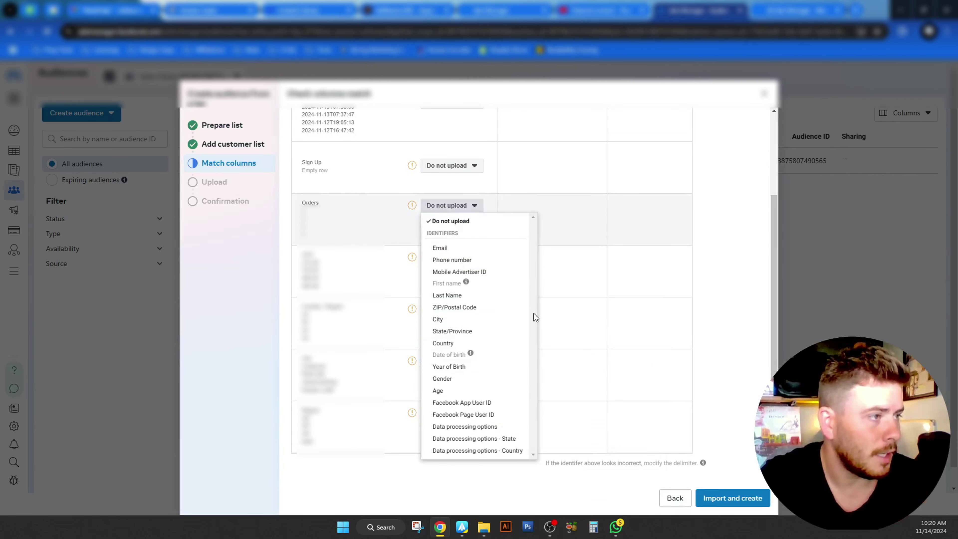
pyautogui.click(469, 310)
# - Map the remaining columns to Country, City and State/Province, then import and create the audience
pyautogui.click(468, 310)
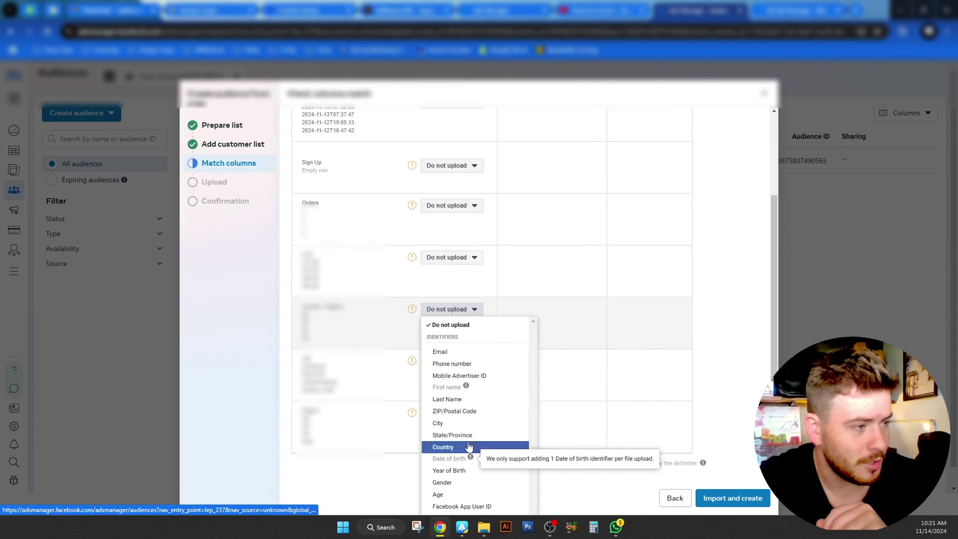
pyautogui.click(461, 450)
pyautogui.scroll(1, 402, 325)
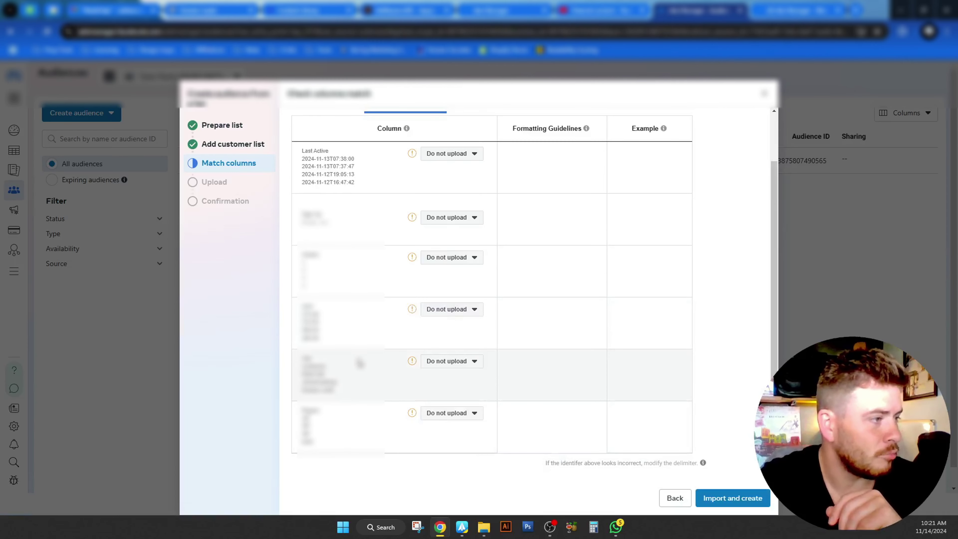
pyautogui.click(447, 364)
pyautogui.click(445, 215)
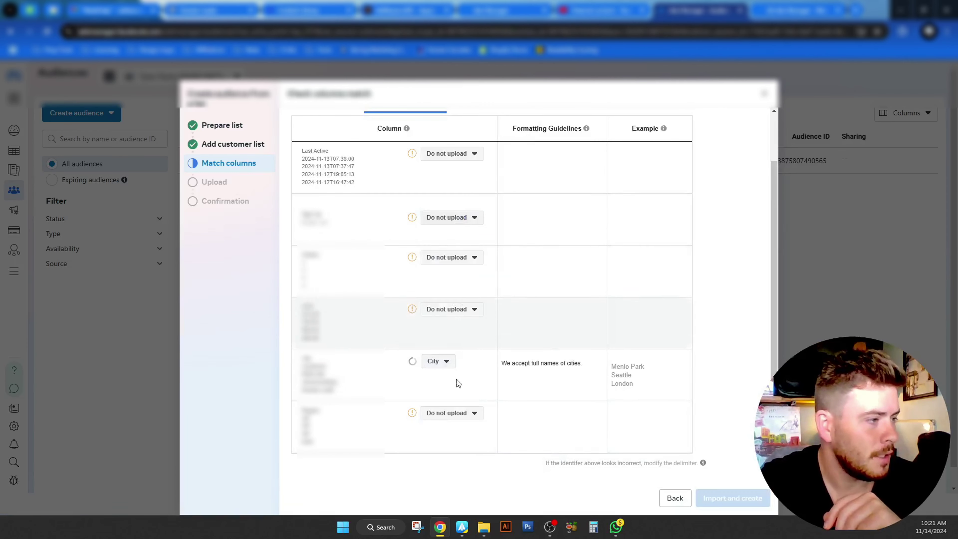
pyautogui.click(447, 413)
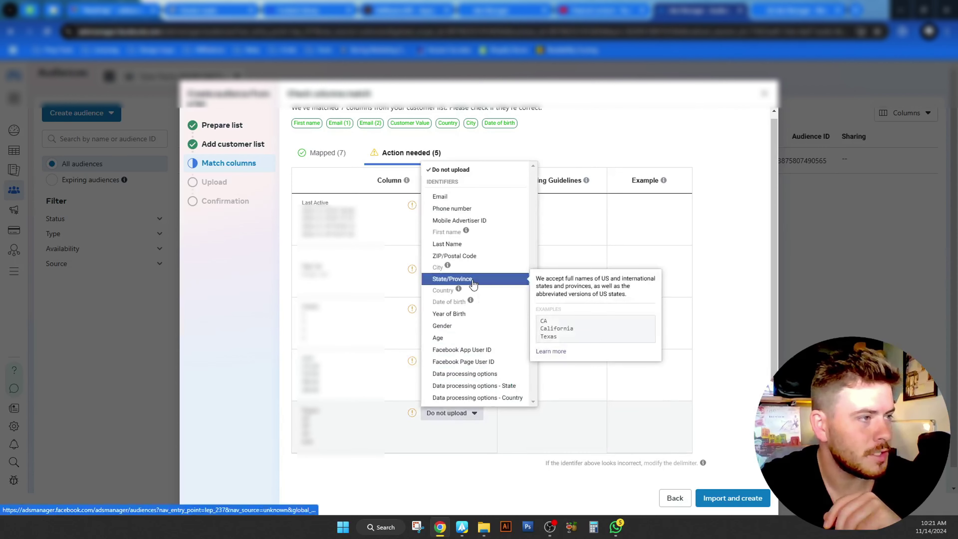
pyautogui.click(457, 279)
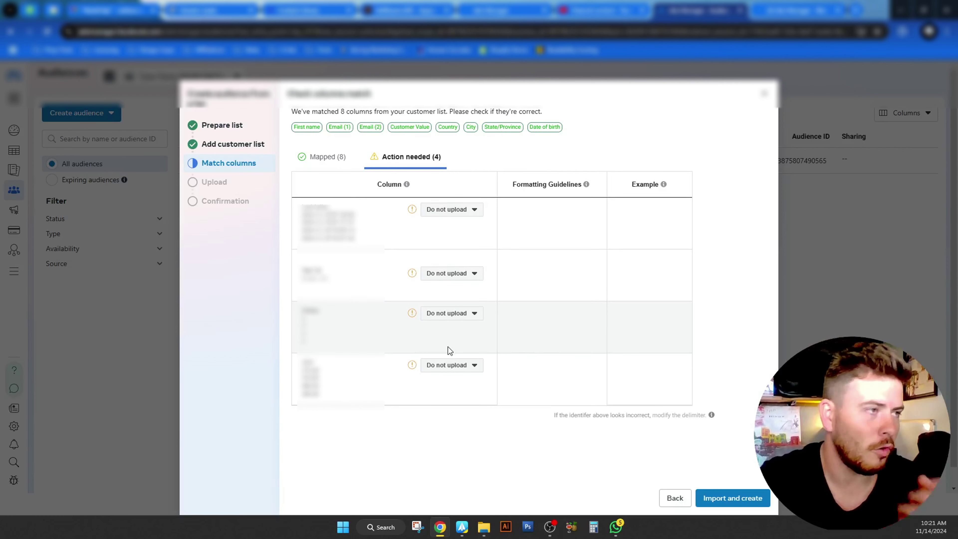
pyautogui.click(328, 157)
pyautogui.scroll(-4, 711, 289)
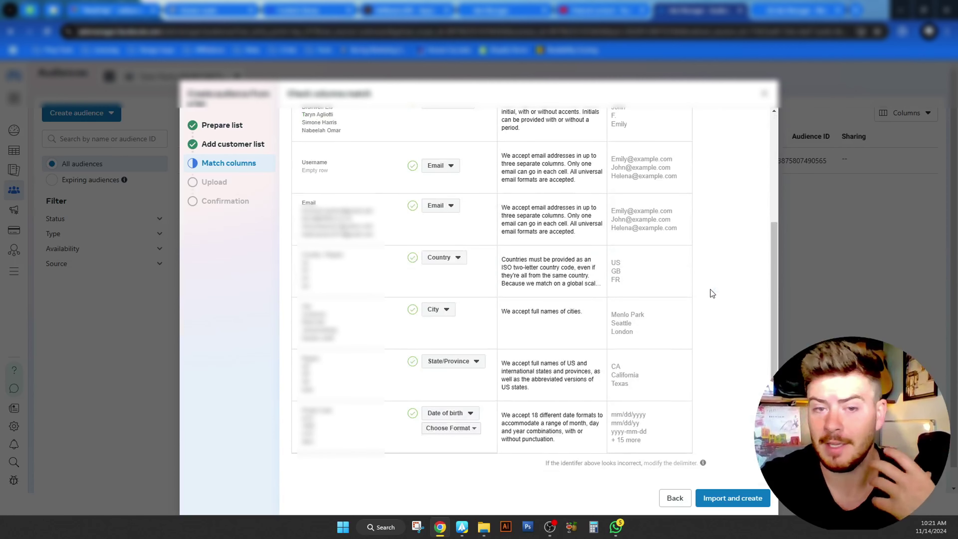
pyautogui.click(727, 506)
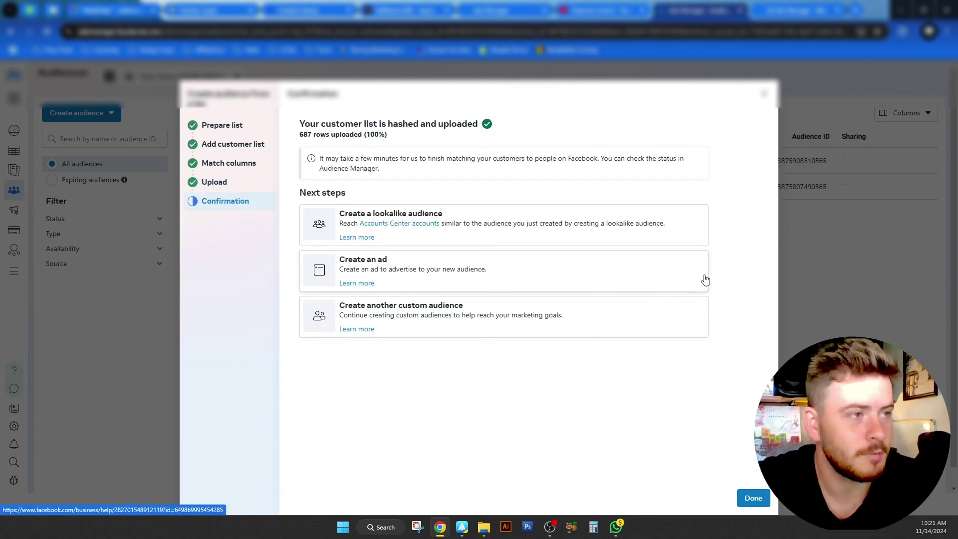
# - Finish the 687-row upload with Done and return to the Audiences list
pyautogui.click(753, 497)
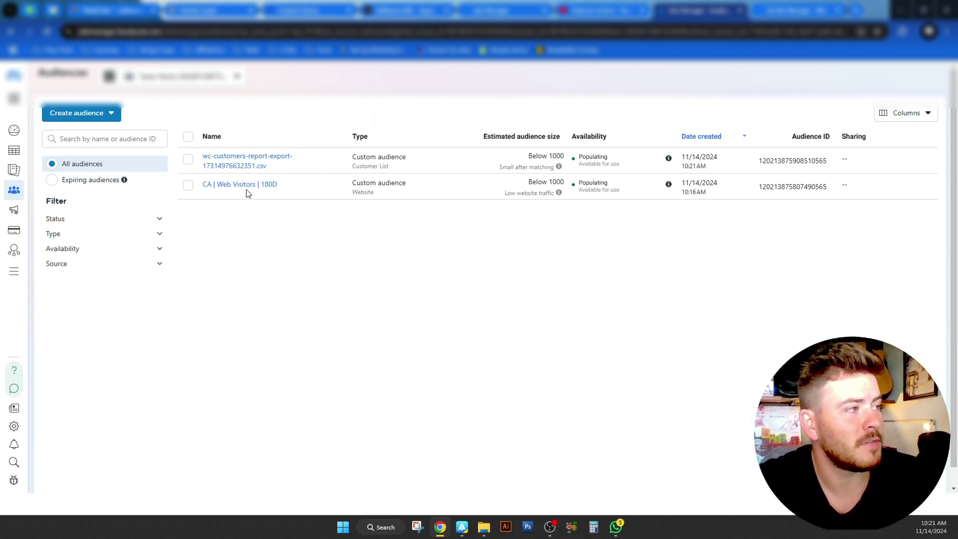
pyautogui.moveTo(247, 189)
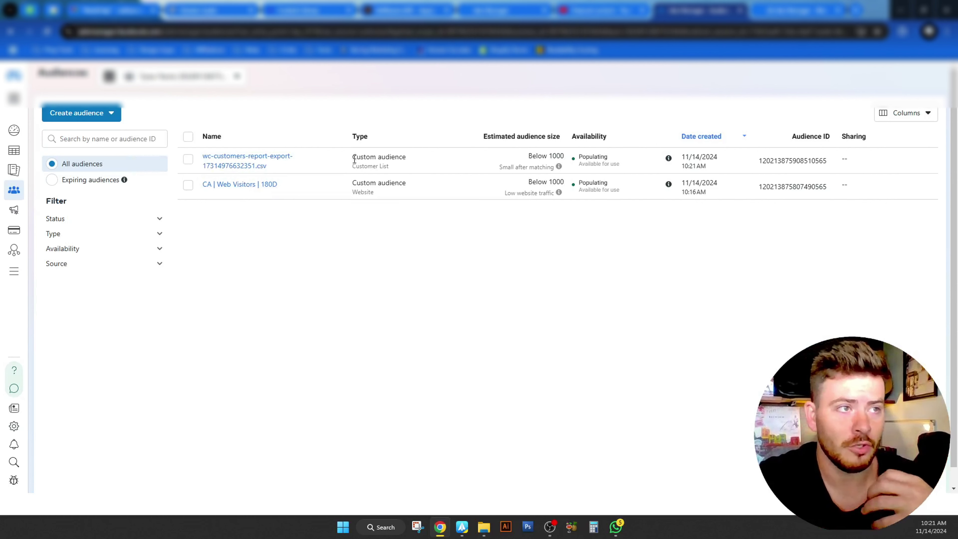
pyautogui.moveTo(283, 155)
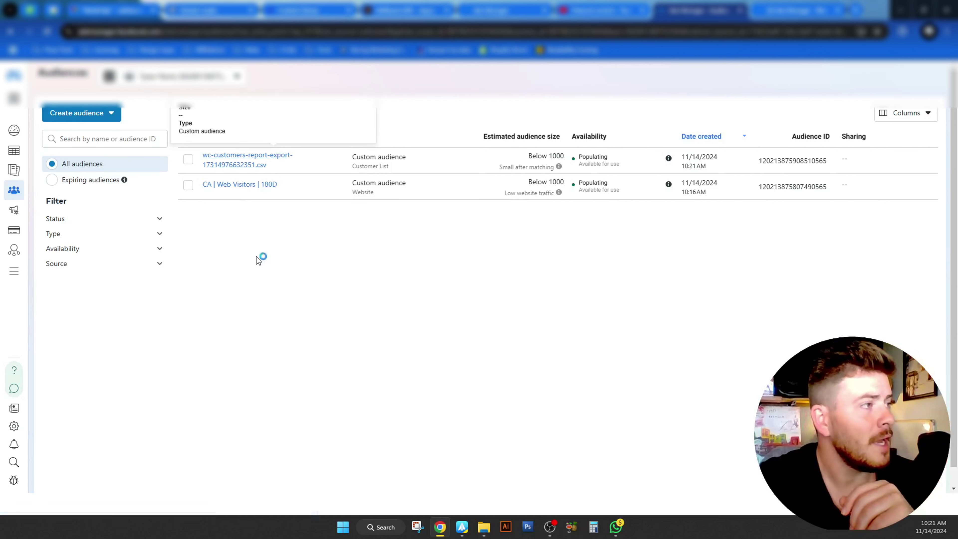